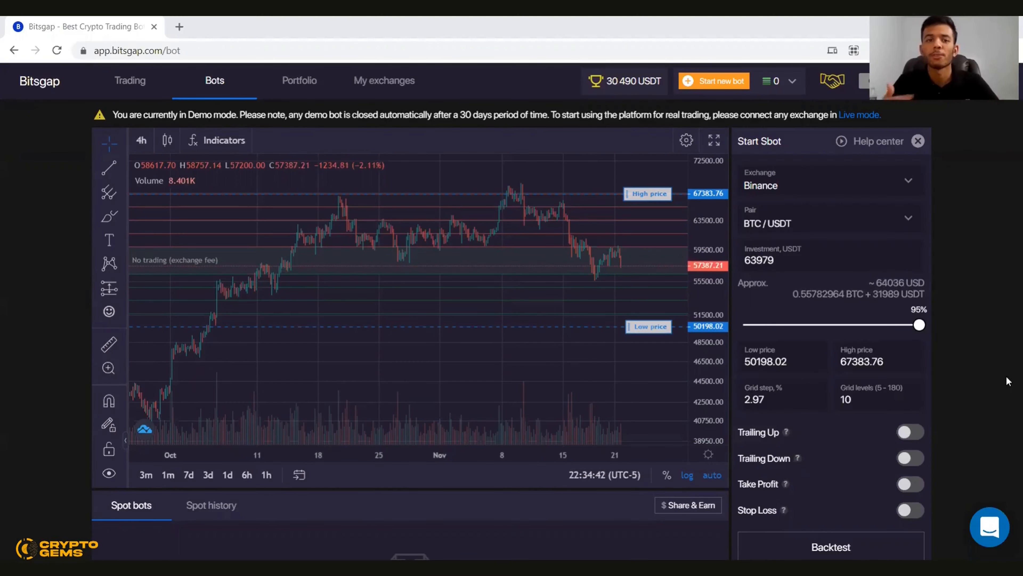
View the bot types offered for a new bot, dismiss the choice, and close the Bitsgap home page
click(693, 81)
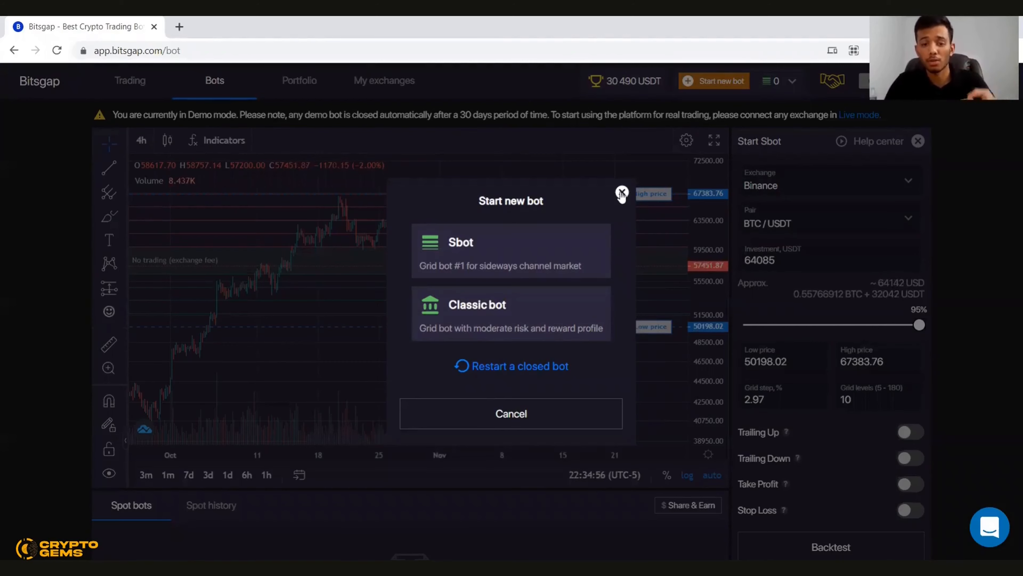
click(622, 192)
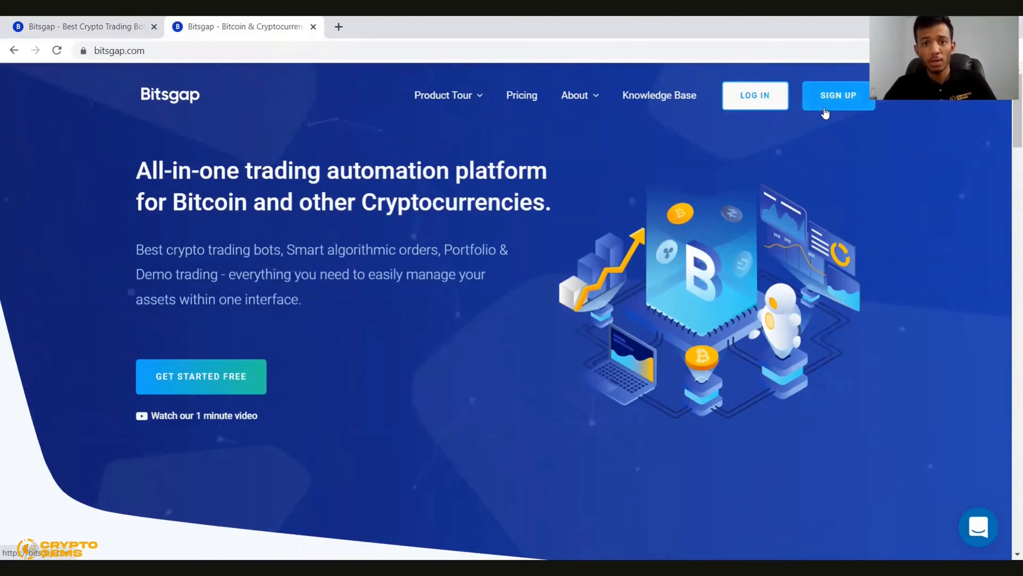
click(313, 27)
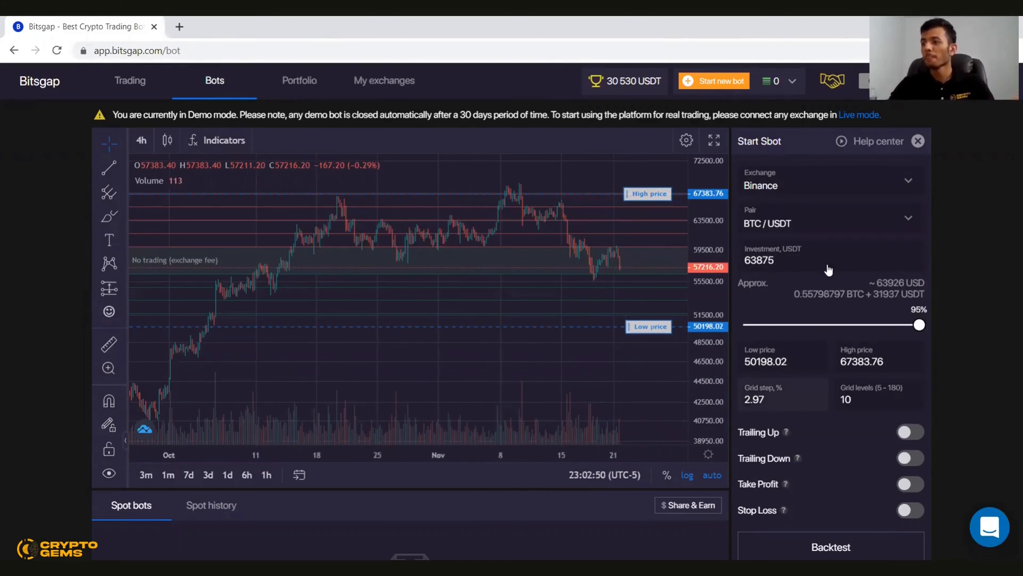
Examine the Bots page, the BTC/USDT price chart at different zoom levels, and the chart's line, pitchfork and shape drawing tools
scroll(233, 476, down, 5)
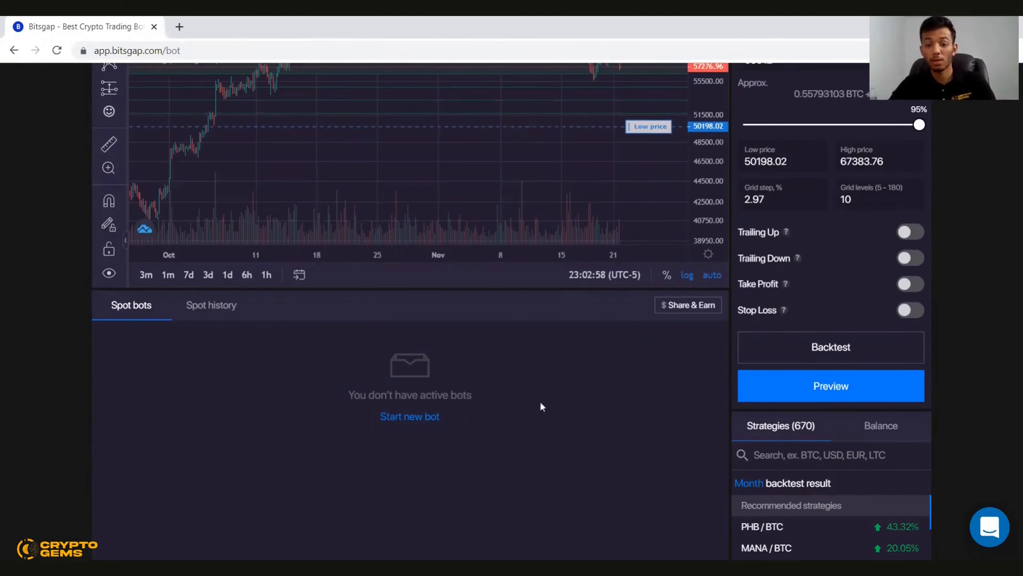
scroll(574, 424, down, 3)
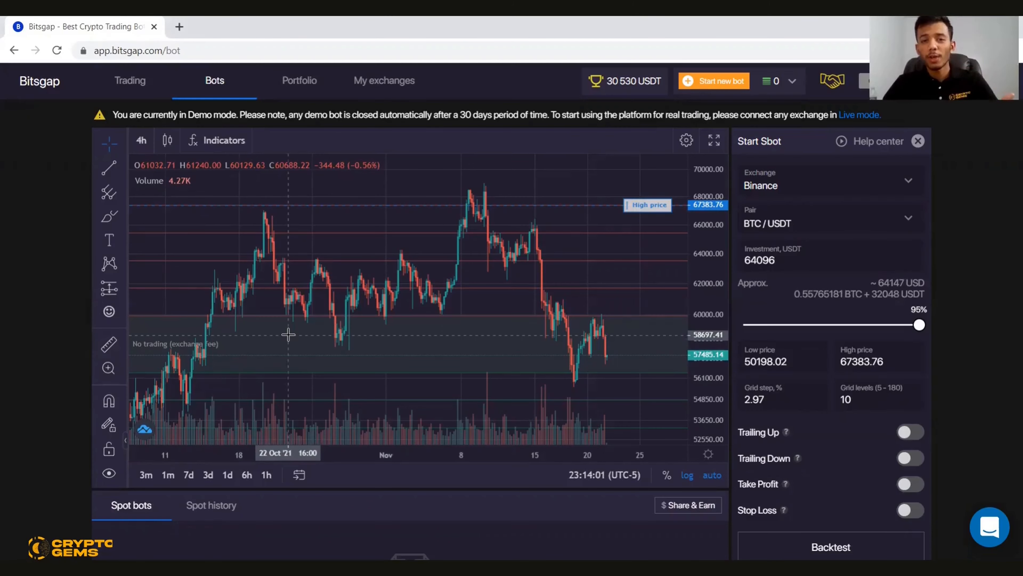
scroll(415, 350, up, 5)
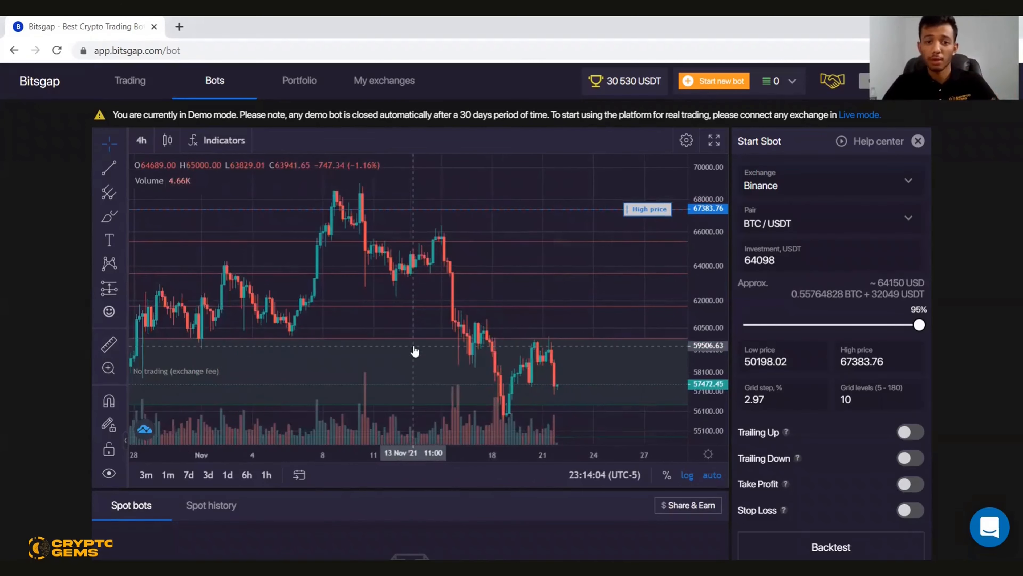
scroll(415, 350, down, 5)
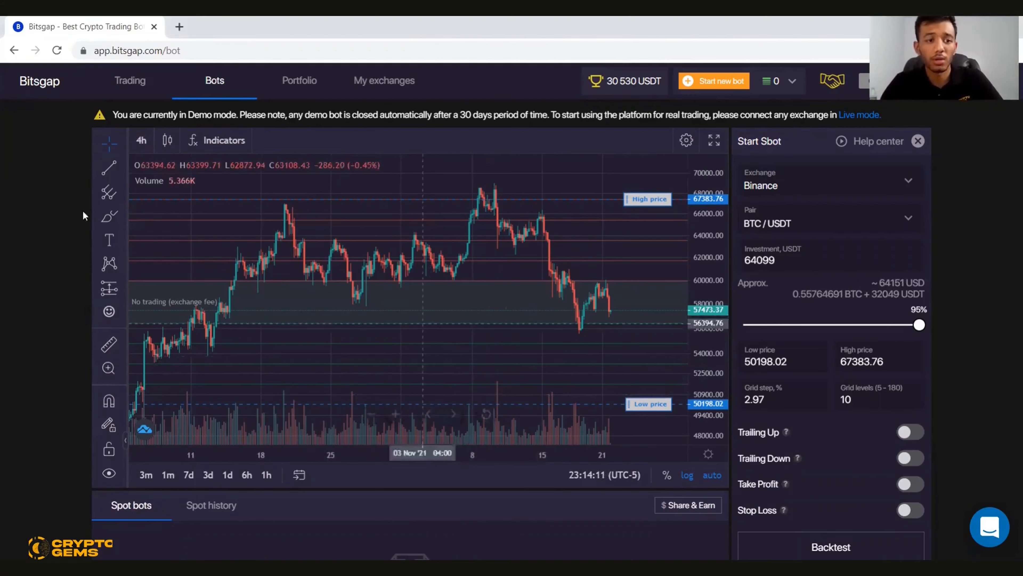
click(122, 168)
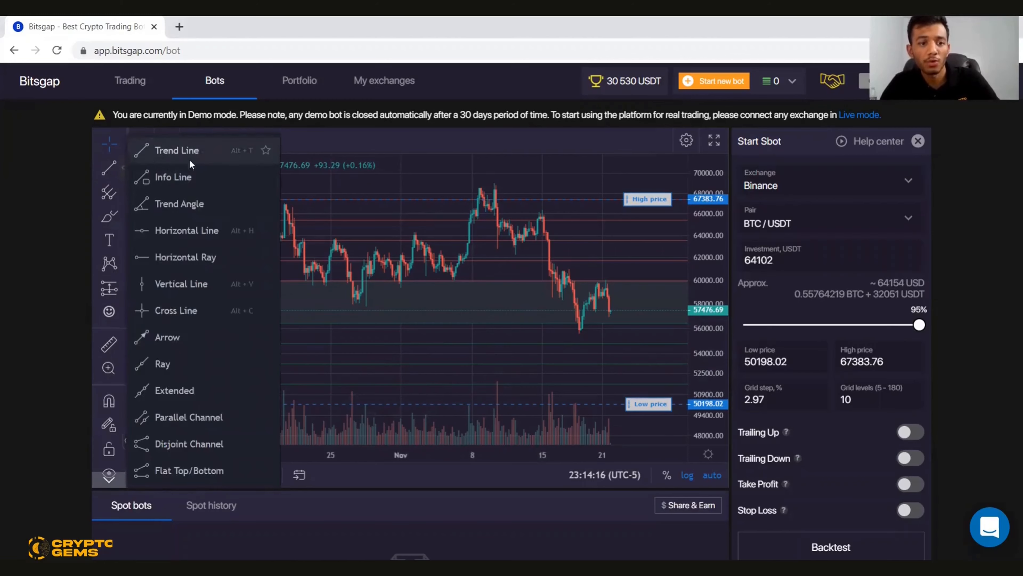
click(121, 191)
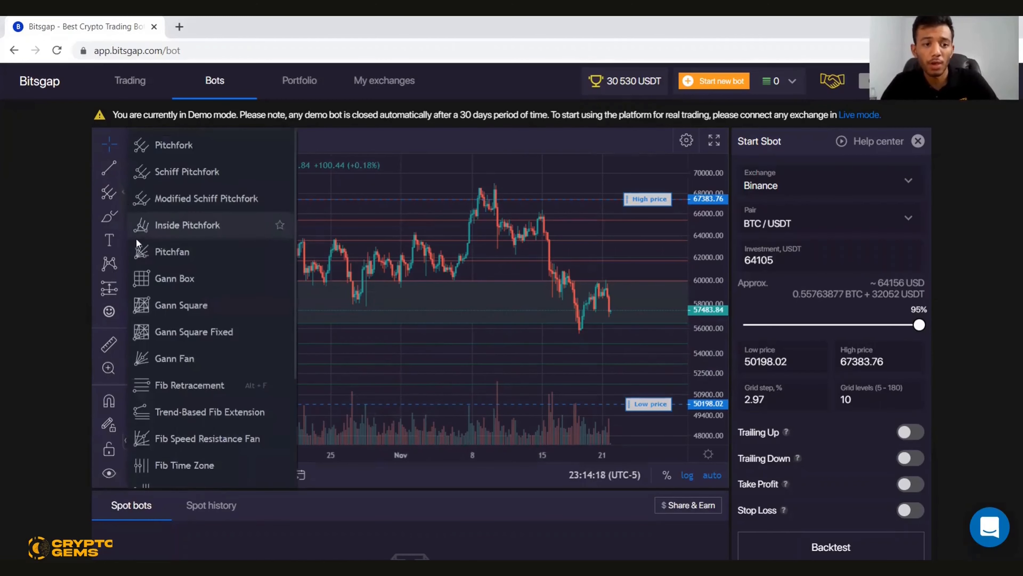
click(121, 216)
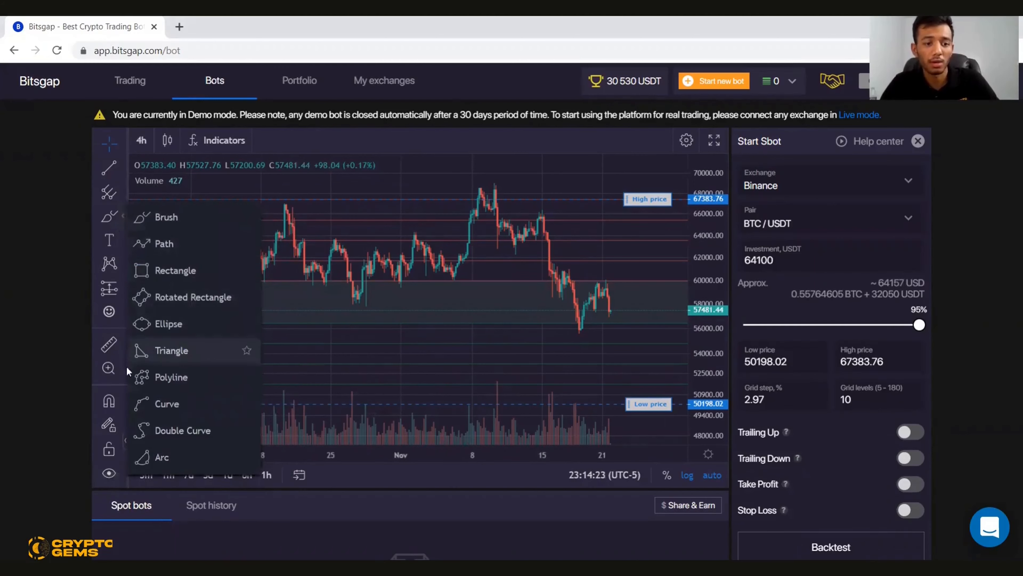
click(375, 368)
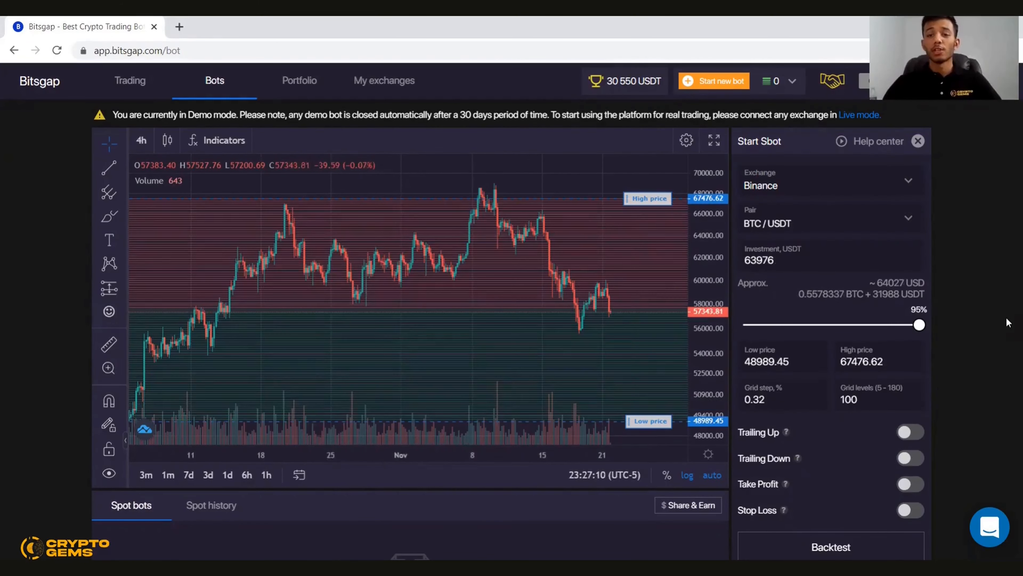
Check the account options, skim the help article on creating a Binance API key, and return to the bot page
click(709, 83)
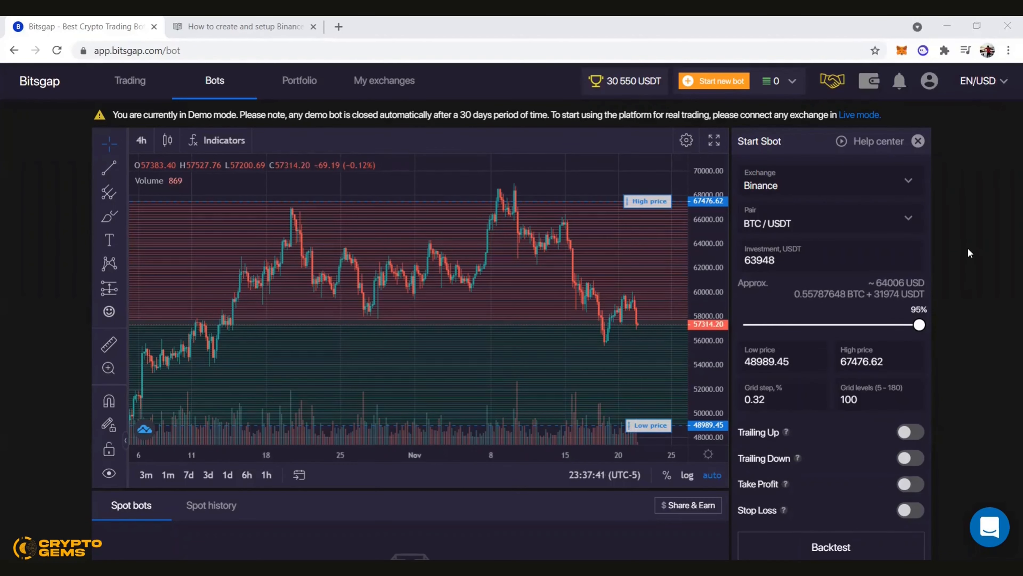
click(930, 81)
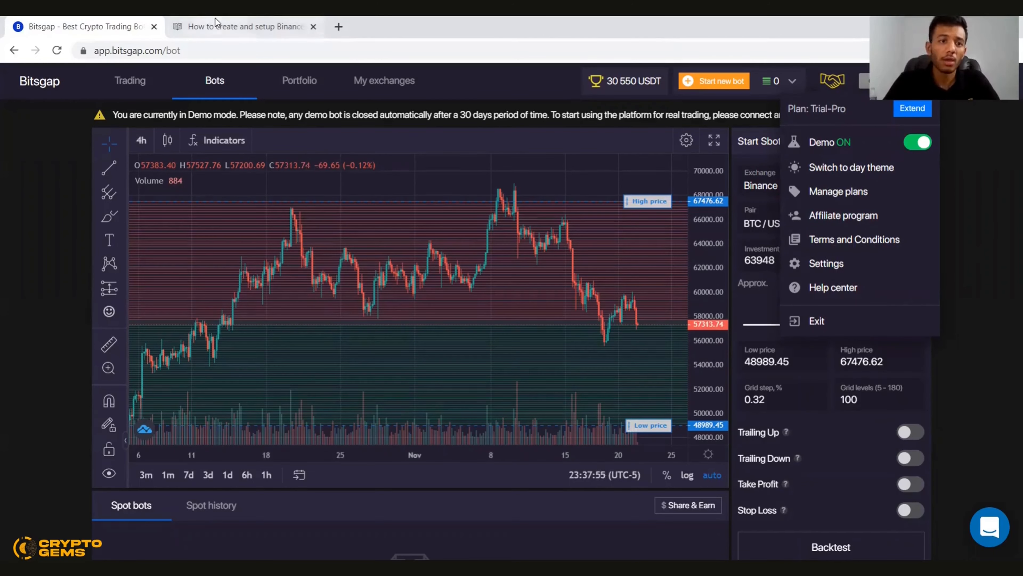
click(241, 26)
scroll(331, 338, down, 5)
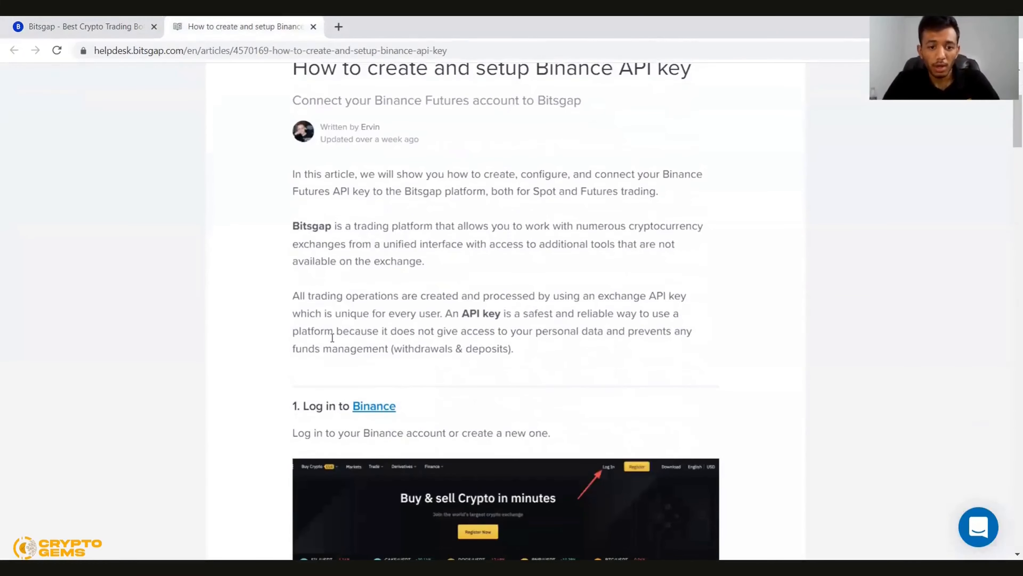
scroll(331, 336, down, 2)
scroll(331, 337, up, 5)
scroll(335, 337, up, 2)
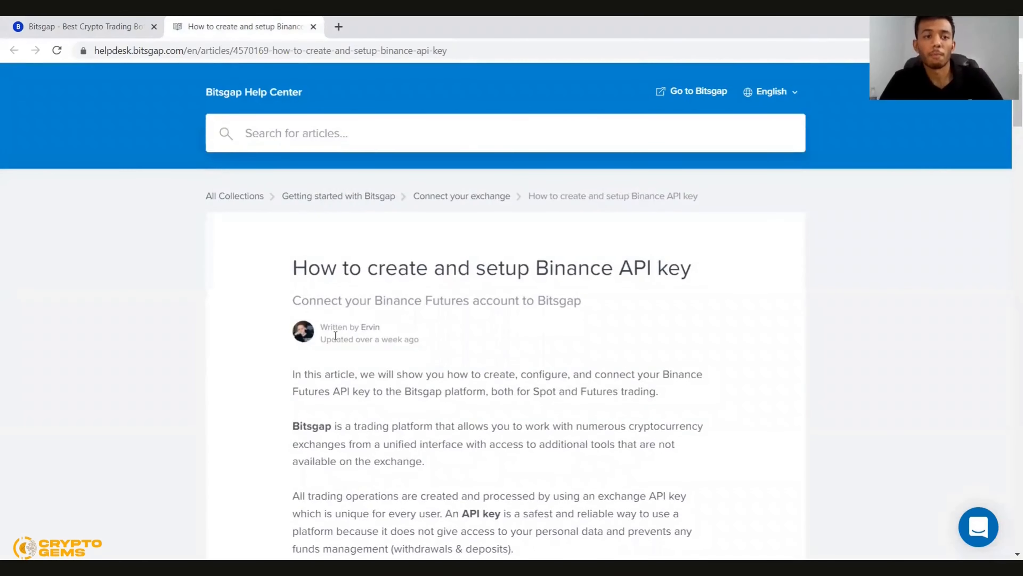
click(75, 26)
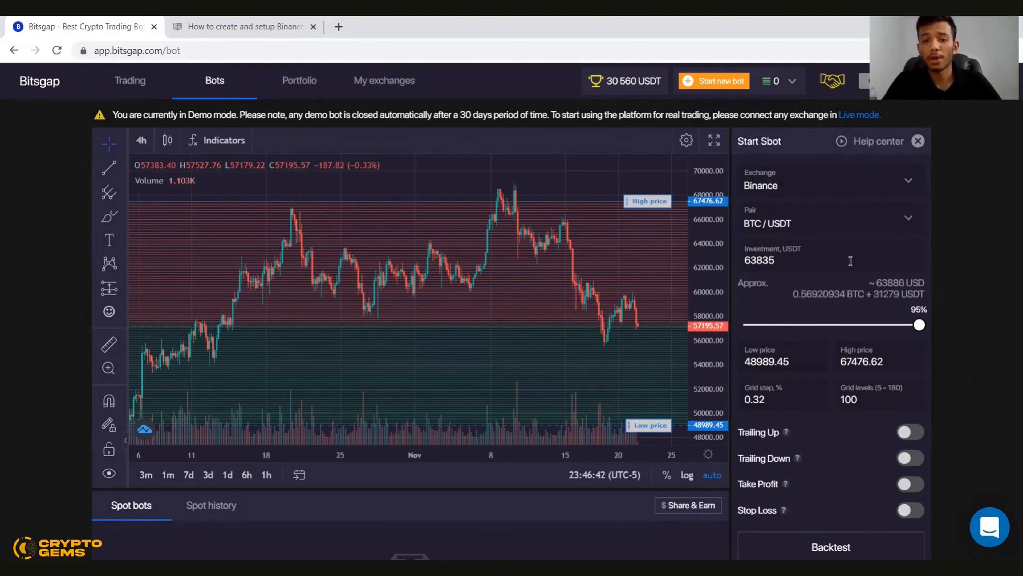
Look over the available Binance trading pairs and the recommended strategies with their monthly backtest results
click(811, 228)
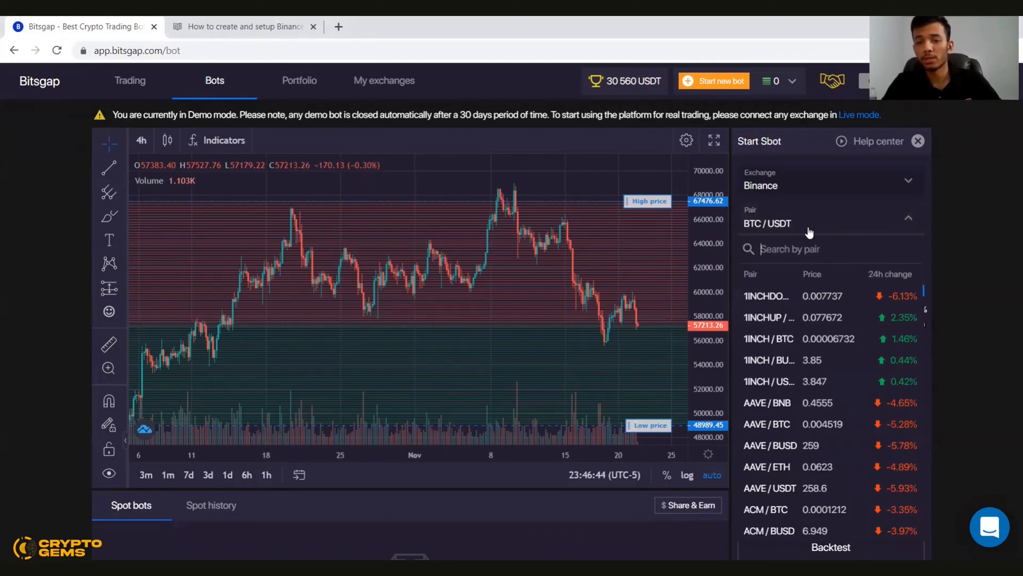
click(832, 224)
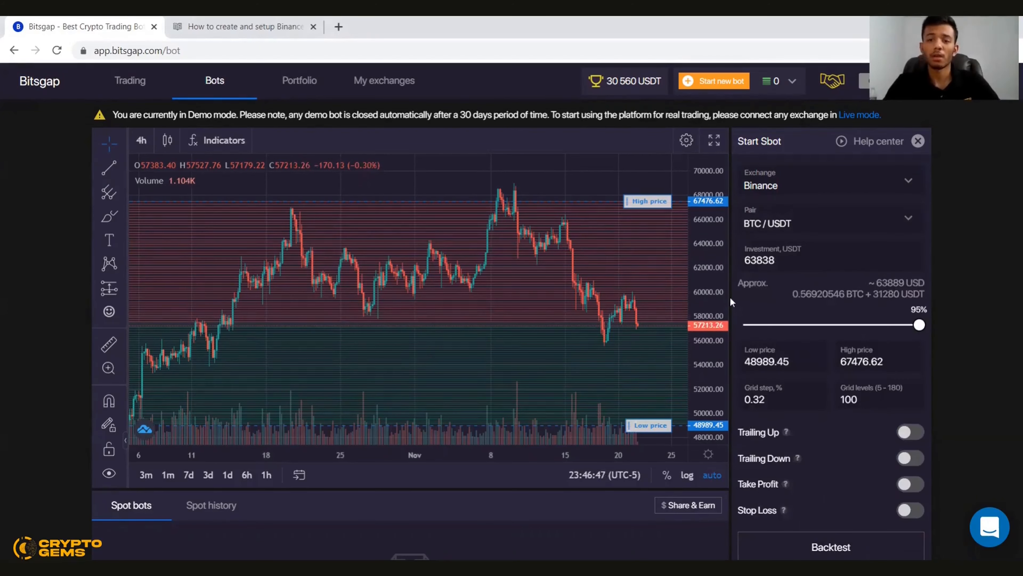
scroll(768, 307, down, 10)
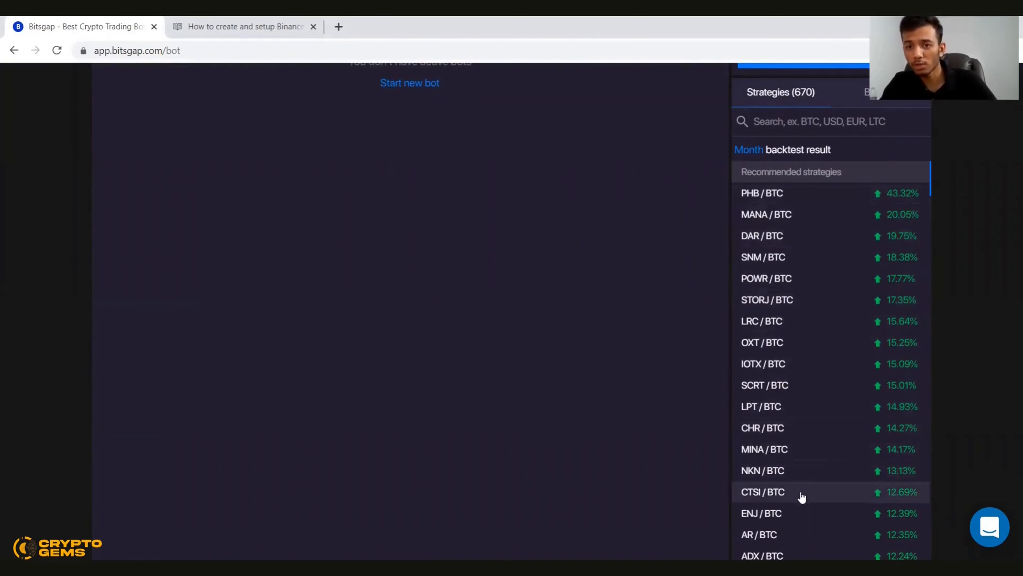
scroll(788, 383, up, 10)
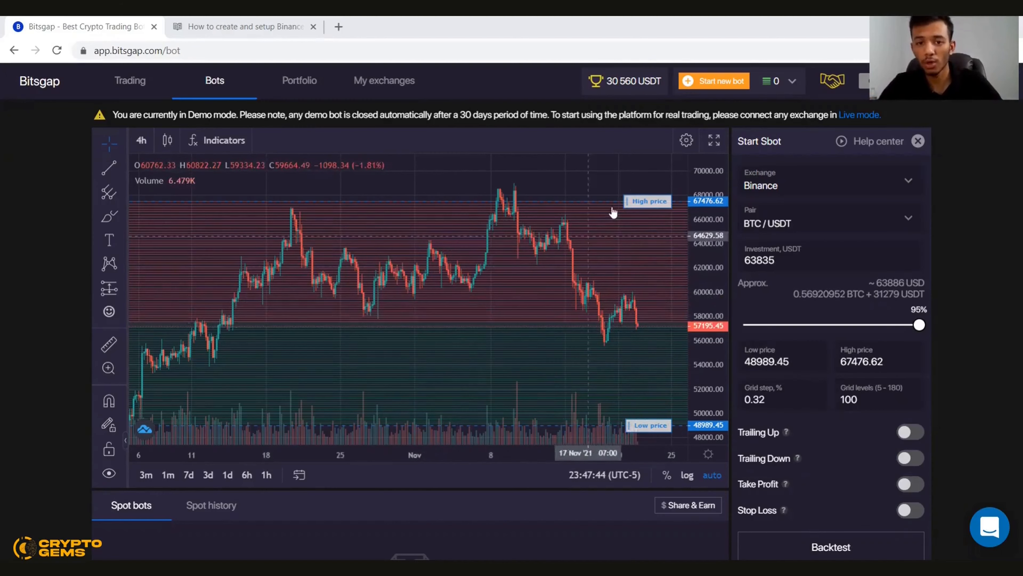
Lower the bot's high price to about 67106.52 on the chart and set its low price to 54000
drag(630, 205, 631, 210)
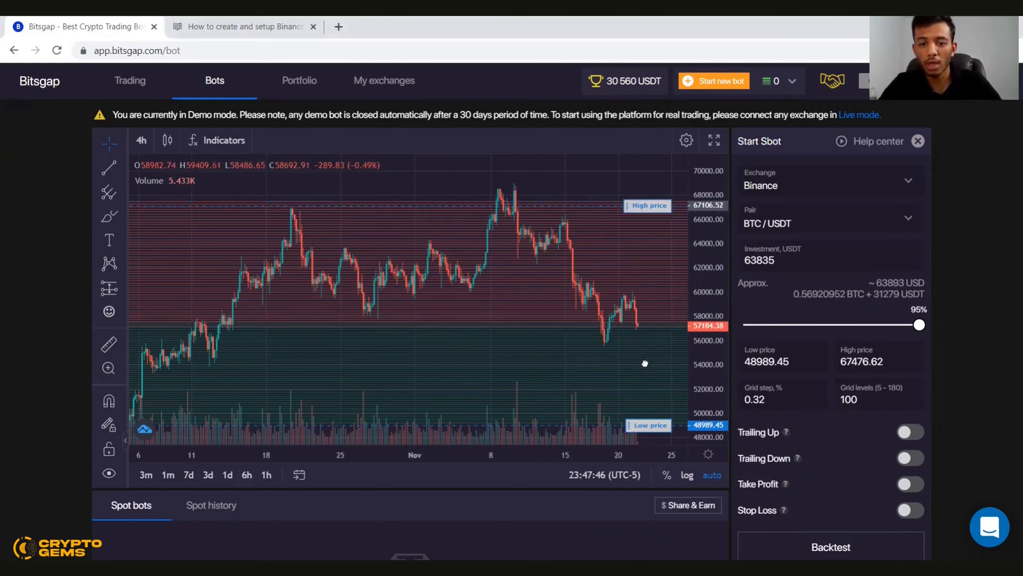
drag(640, 425, 624, 354)
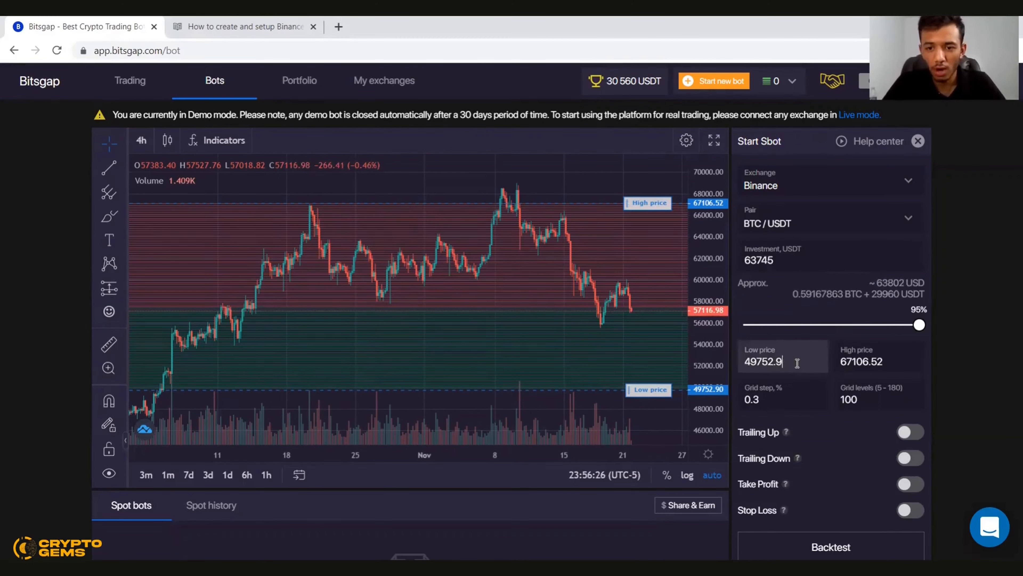
key(BackSpace)
key(BackSpace)
key(BackSpace)
key(BackSpace)
key(BackSpace)
key(BackSpace)
key(BackSpace)
text(54000)
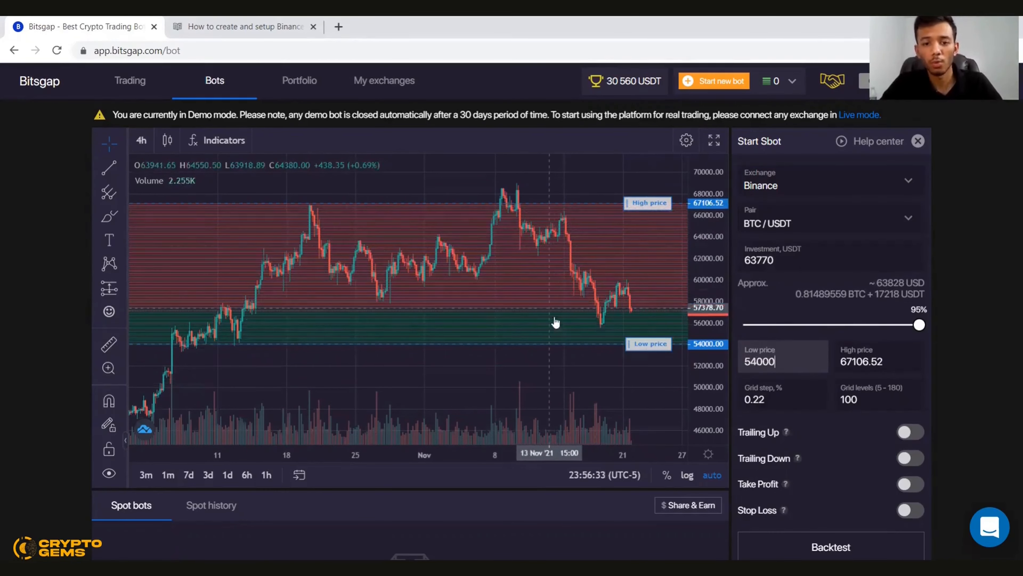
Check the price range against a longer chart history and set the grid levels to 170
scroll(540, 283, down, 3)
scroll(540, 283, down, 5)
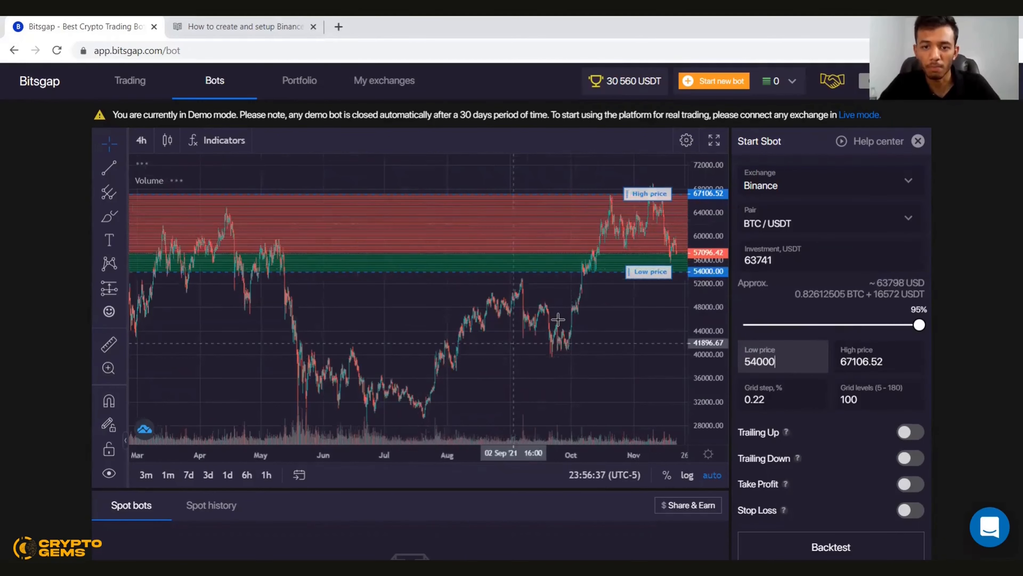
scroll(555, 320, up, 3)
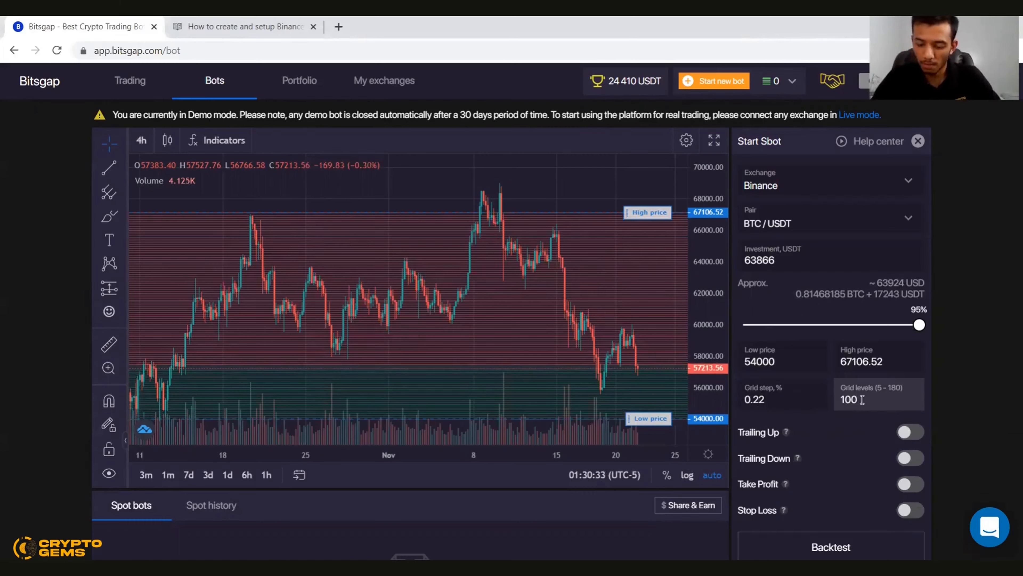
key(BackSpace)
key(BackSpace)
text(7)
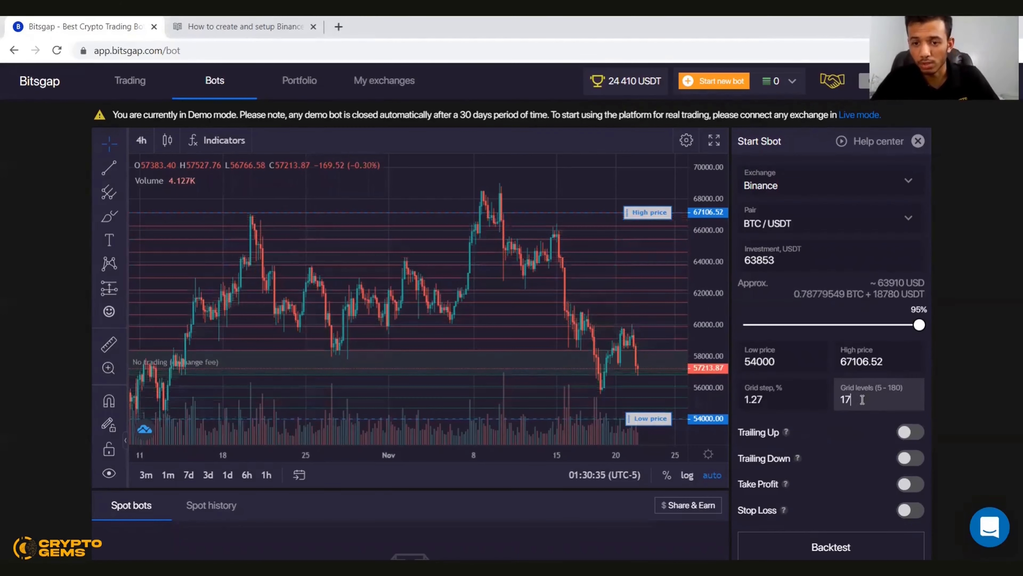
text(0)
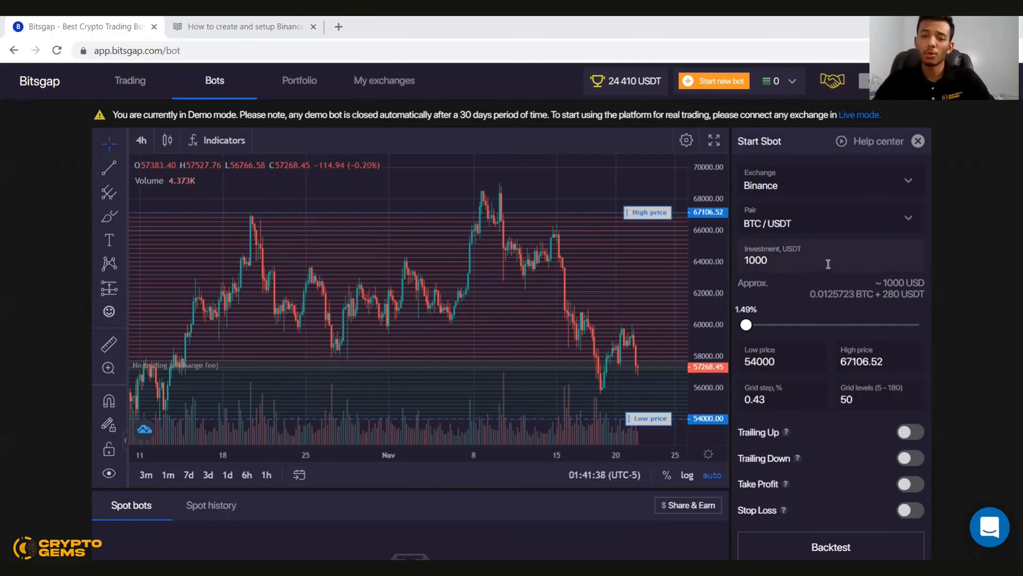
Try 100 grid levels for the bot and check the minimum investment required with that setting
double_click(868, 397)
text(100)
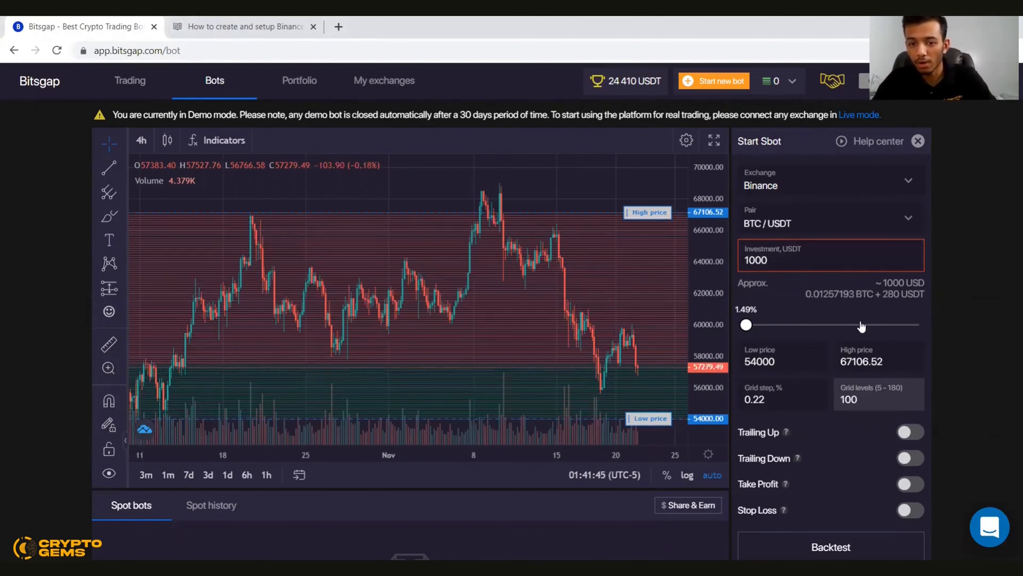
scroll(861, 327, down, 5)
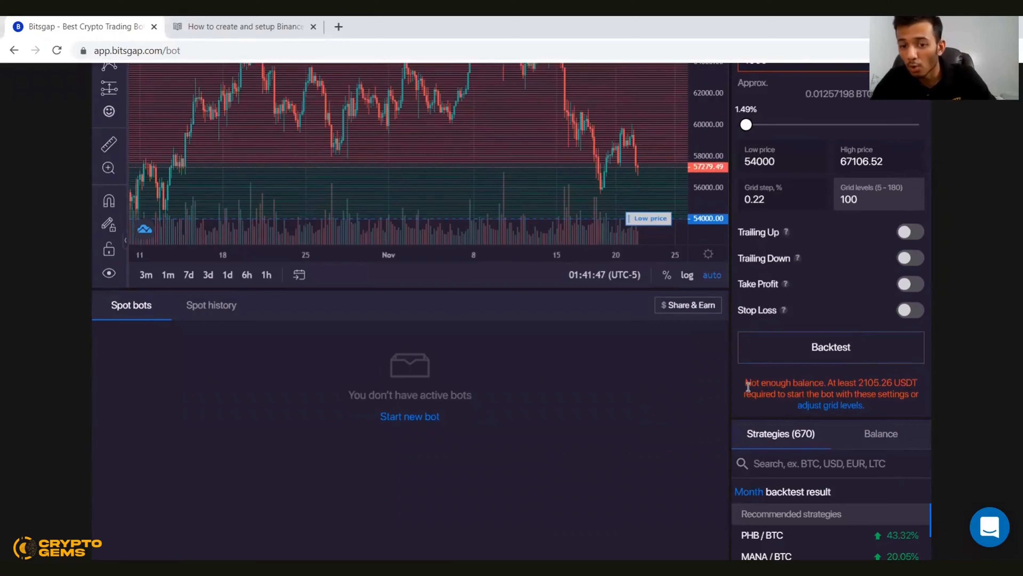
scroll(809, 386, up, 5)
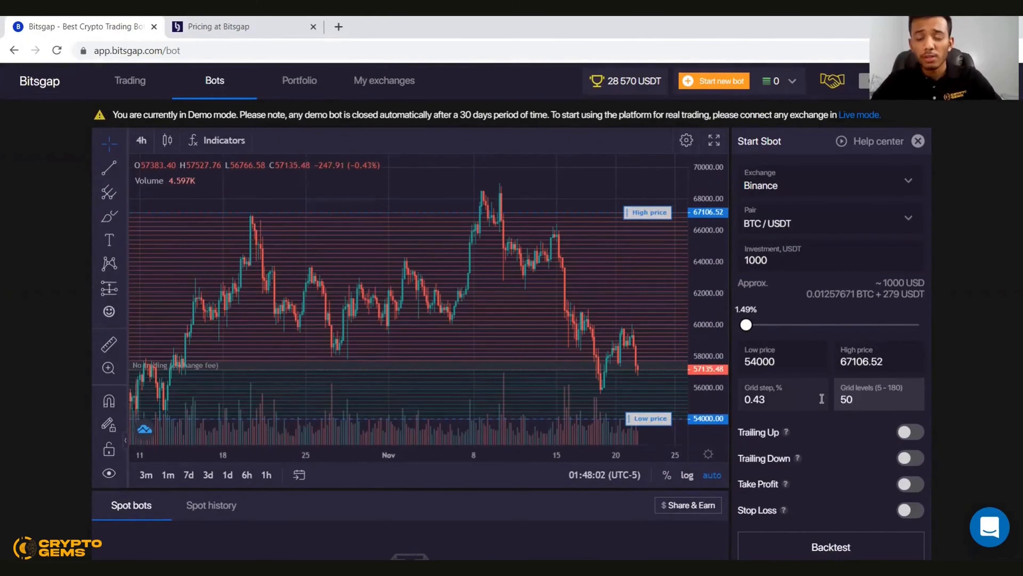
Preview the BTC/USDT Sbot with its 1000 USDT investment and 50 grid levels, and confirm it to start the bot
scroll(823, 403, down, 5)
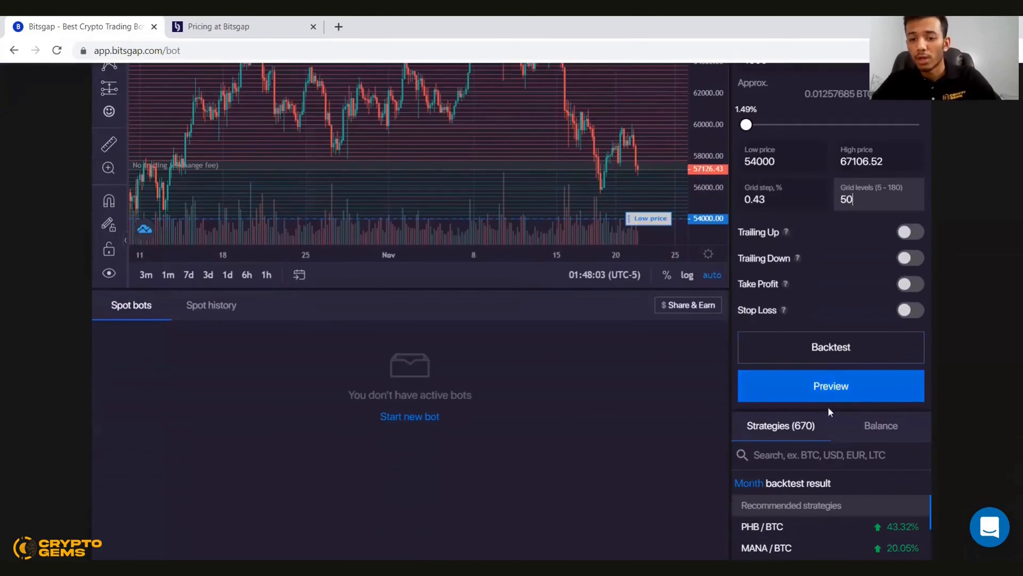
click(845, 386)
scroll(829, 378, up, 5)
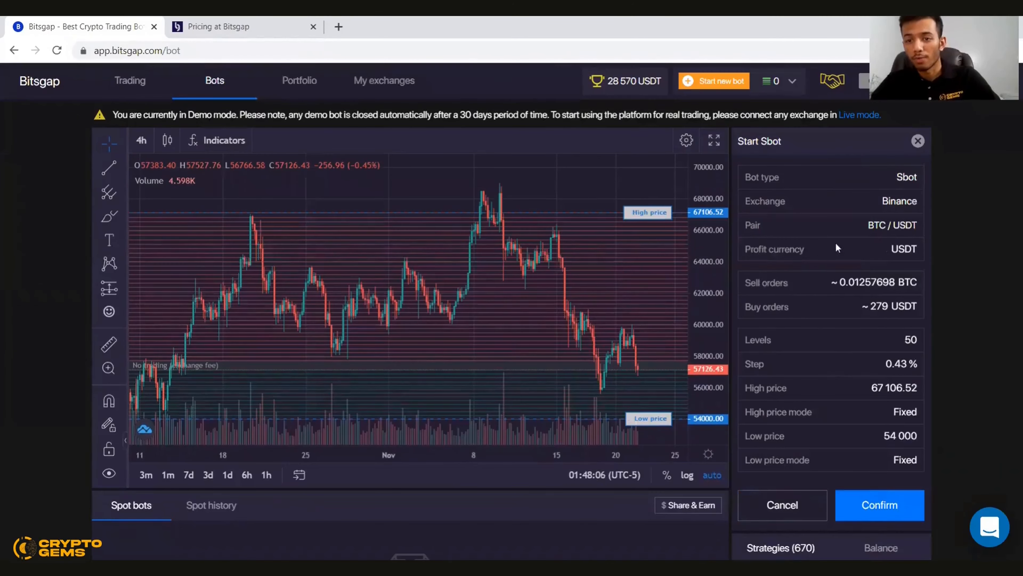
click(884, 509)
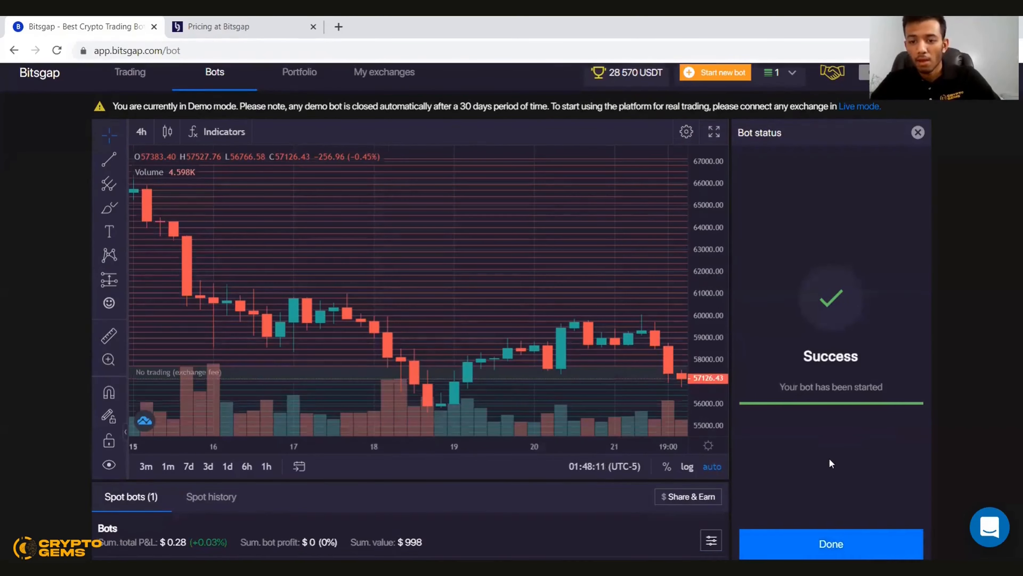
Open the running BTC/USDT bot's details, review its profit, funds, and closed orders, and close the details
scroll(831, 463, down, 5)
scroll(468, 469, down, 5)
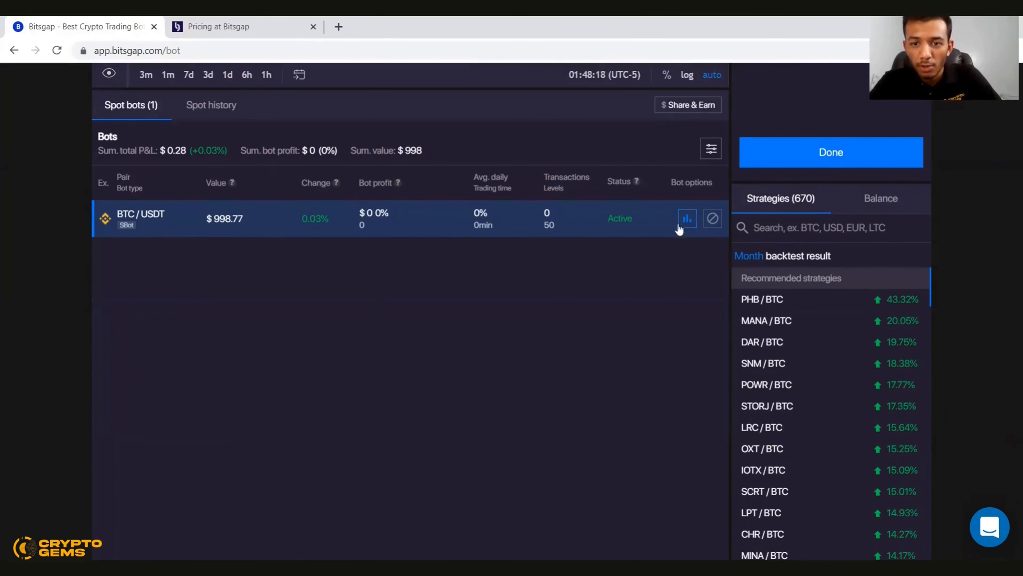
click(690, 219)
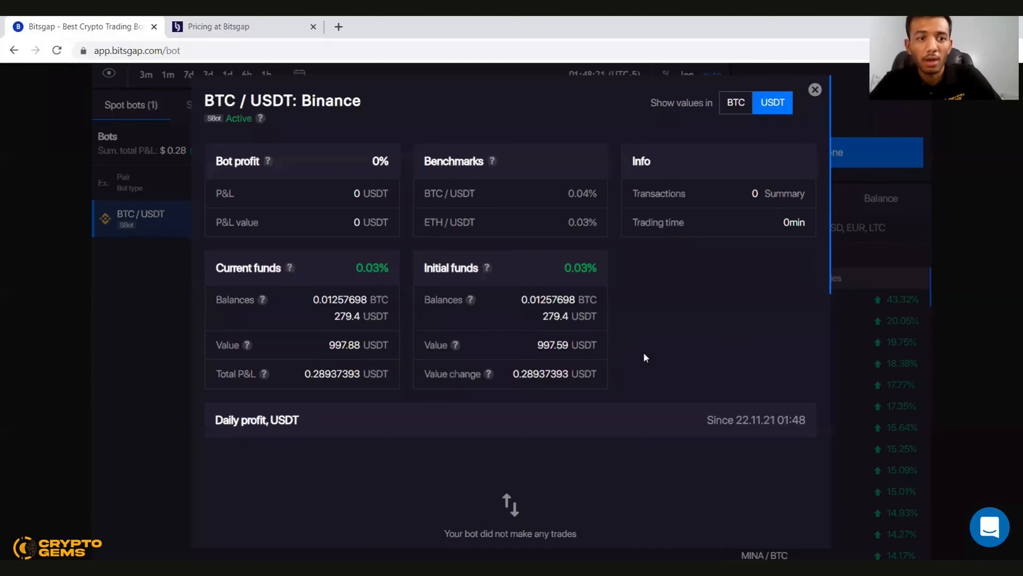
scroll(642, 362, down, 3)
scroll(641, 362, down, 5)
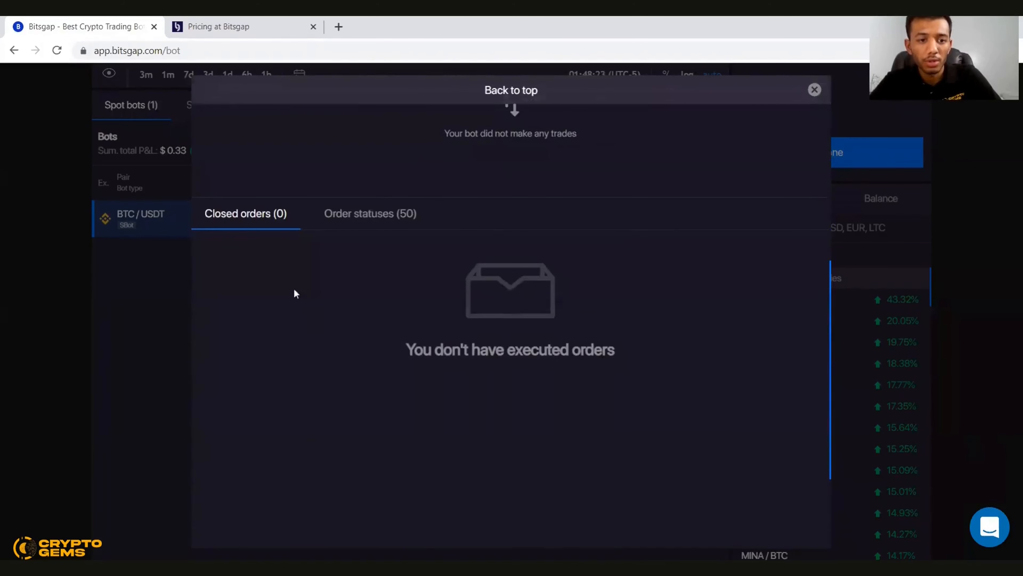
scroll(575, 374, up, 8)
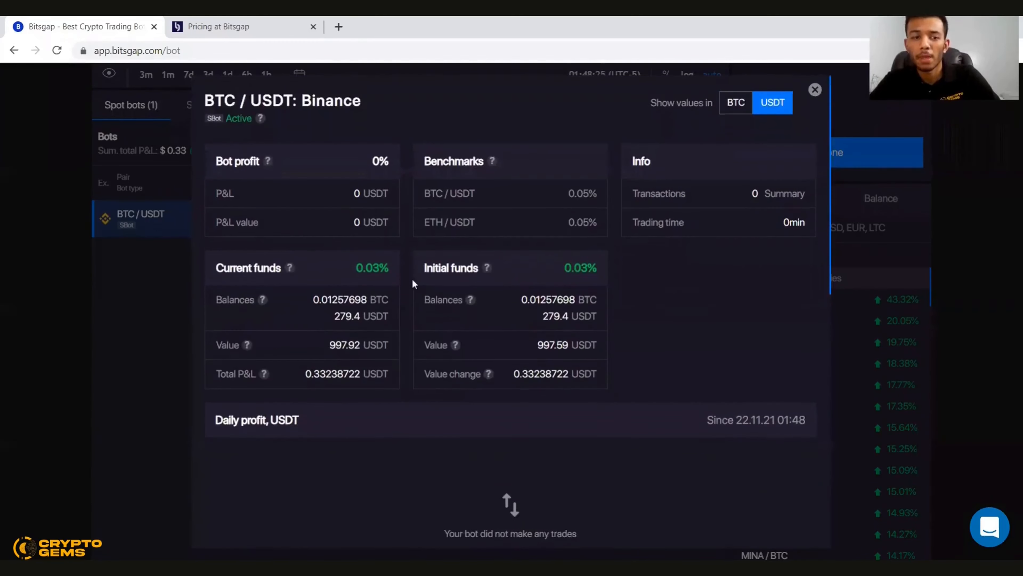
click(106, 326)
Review the Basic, Advanced and Pro monthly plans on the Bitsgap pricing page
click(233, 26)
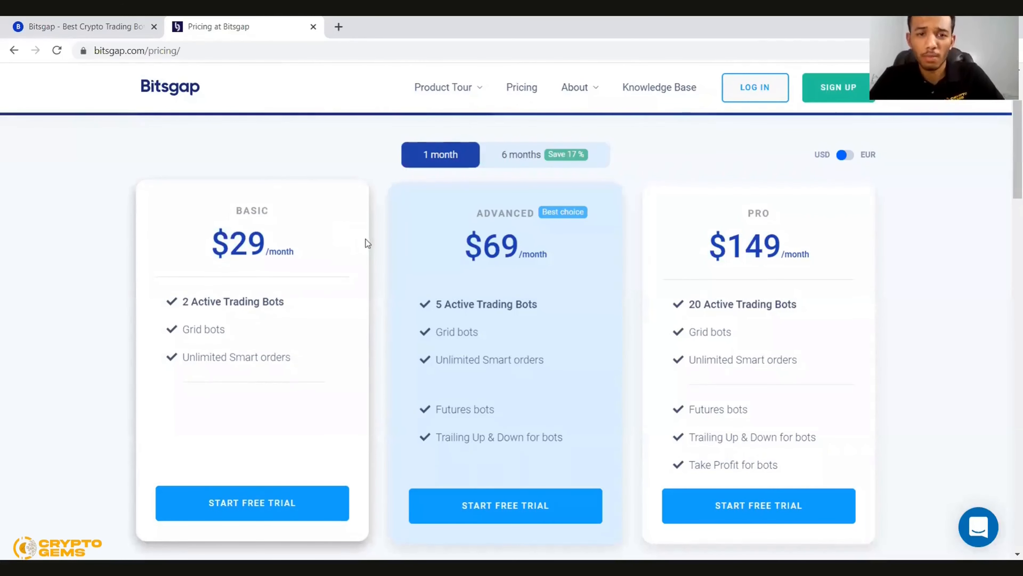
scroll(386, 367, up, 3)
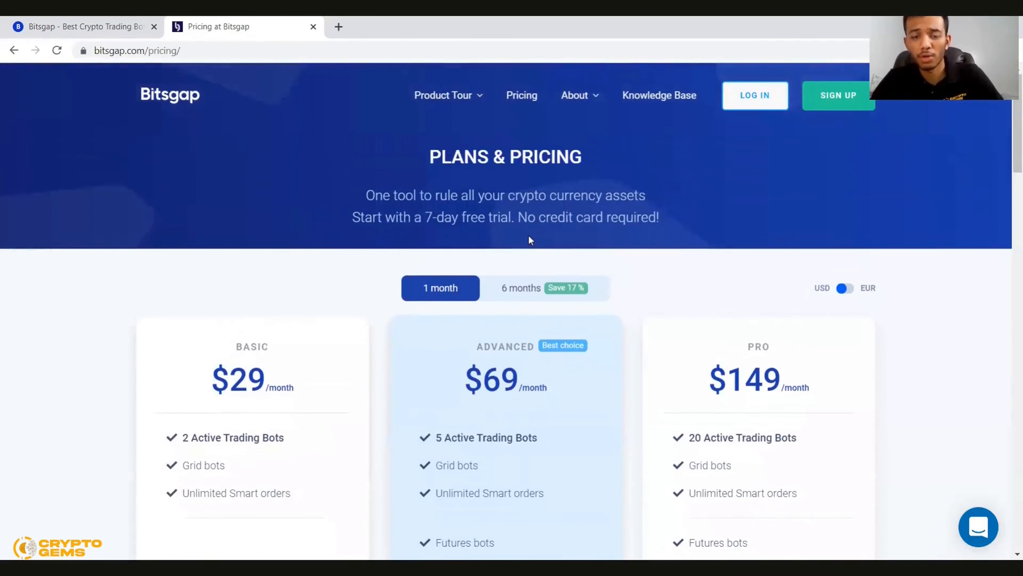
scroll(450, 391, down, 5)
scroll(450, 390, up, 2)
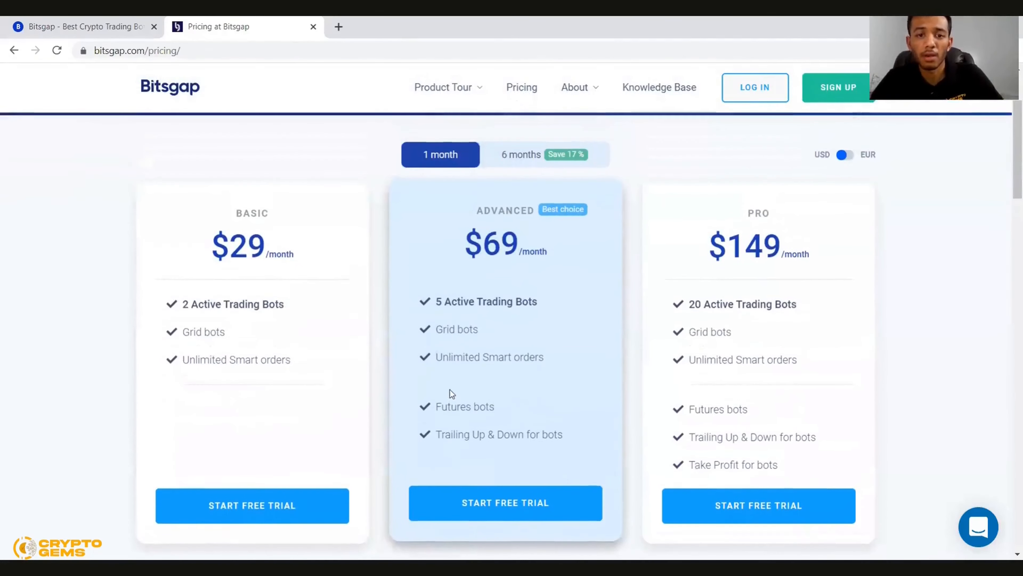